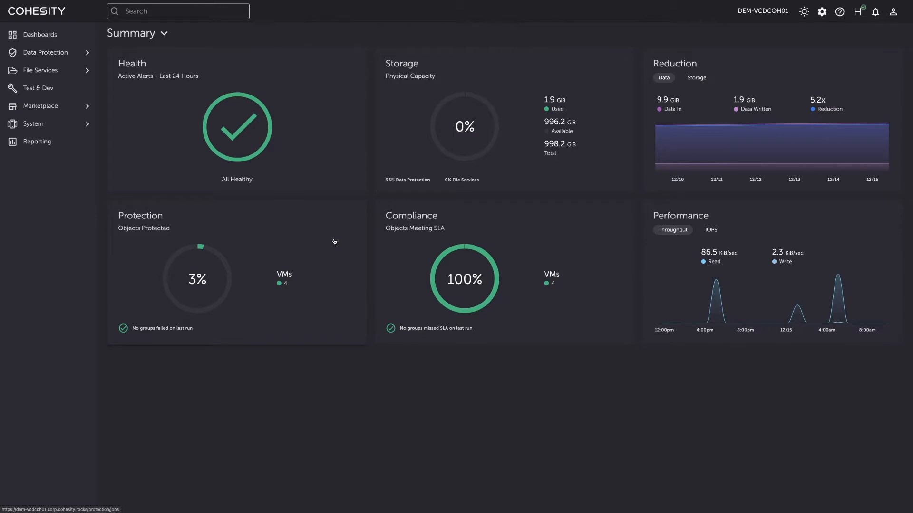
- Open Edit Cluster Settings for DEM-VCDCOH01 from the Cluster Summary page
left_click(821, 12)
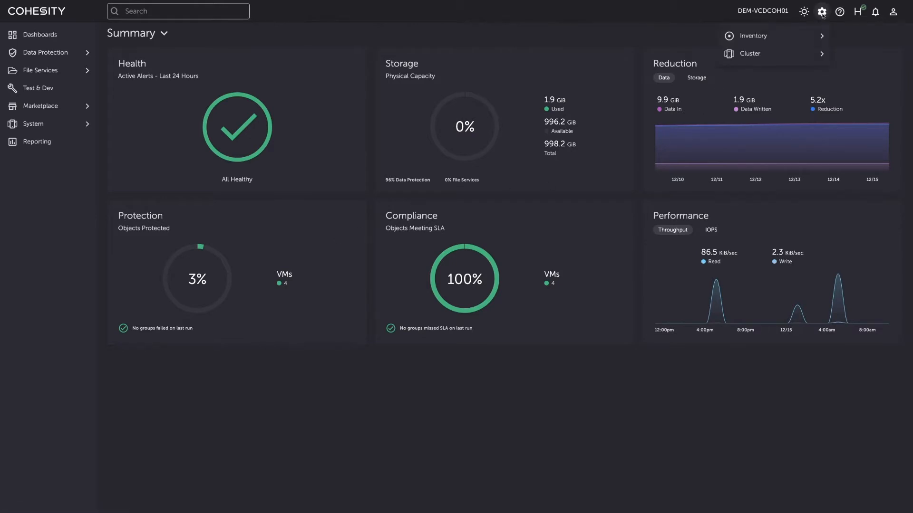
left_click(759, 53)
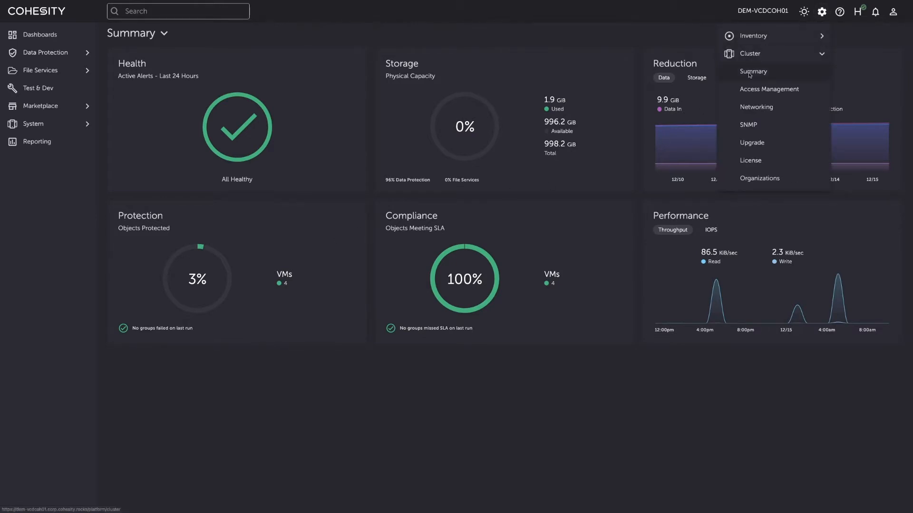
left_click(749, 74)
left_click(817, 100)
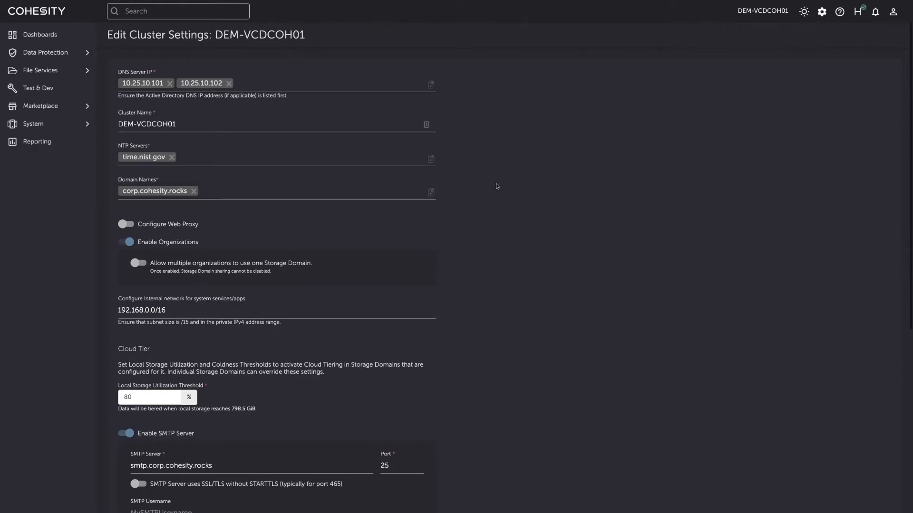
- Show the Organizations list with Rand Corporation and Stark Industries, then expand Data Protection in the sidebar
left_click(822, 12)
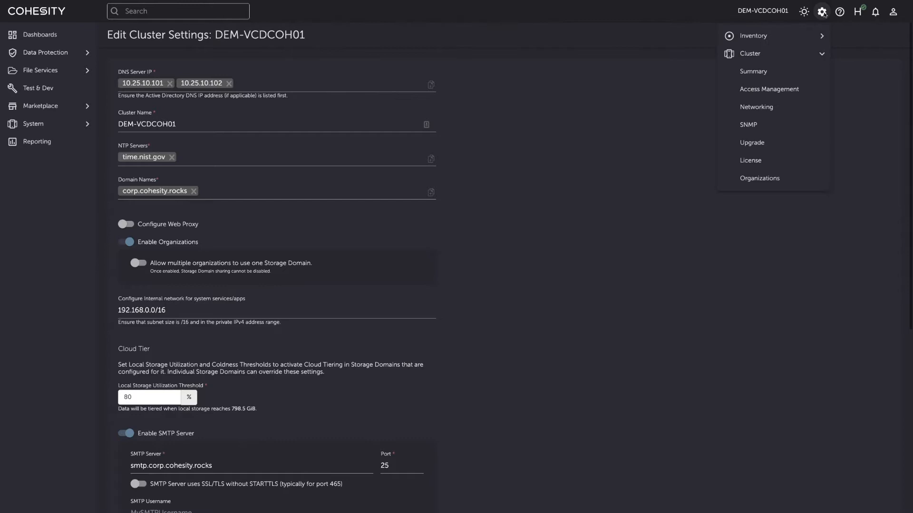
left_click(767, 182)
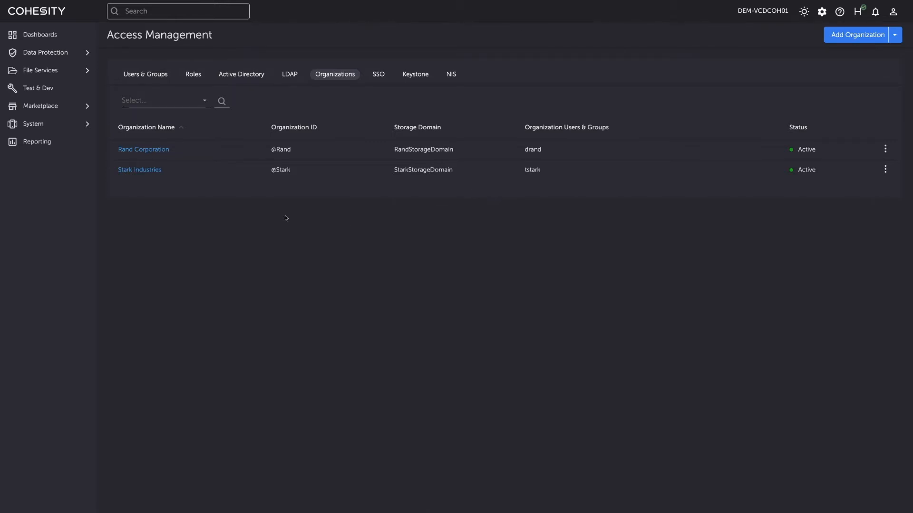
left_click(61, 59)
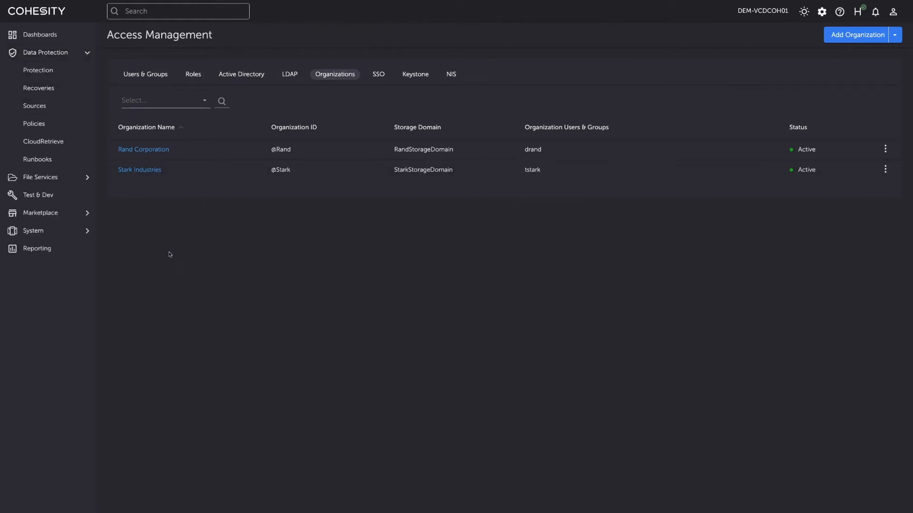
- View the Policies list and reveal that Stark Industries also shares the Bronze policy
left_click(41, 125)
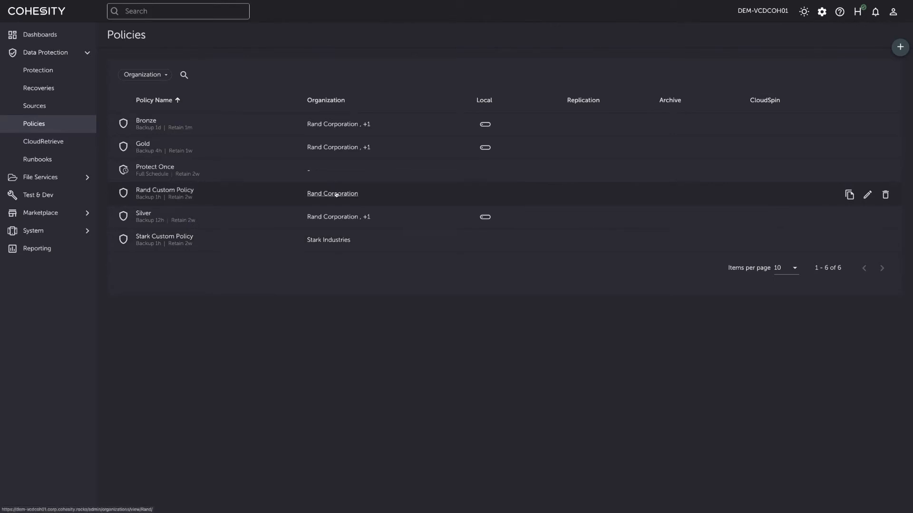
left_click(366, 126)
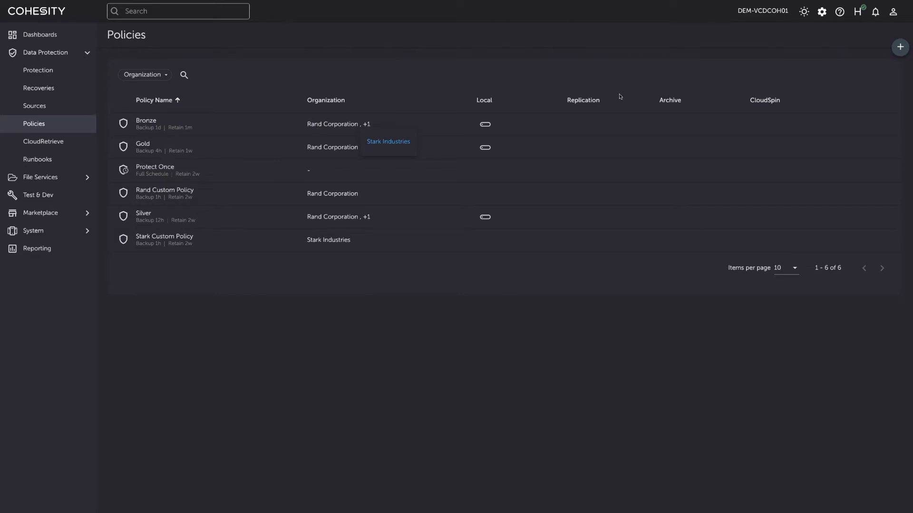
- Close the sharing list and open Rand Corporation's organization details from Cluster > Organizations
left_click(821, 16)
left_click(821, 18)
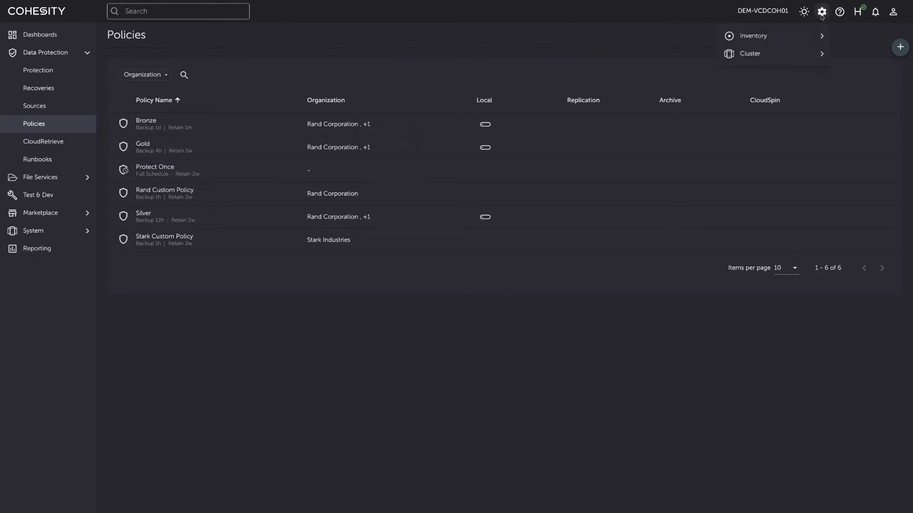
left_click(776, 57)
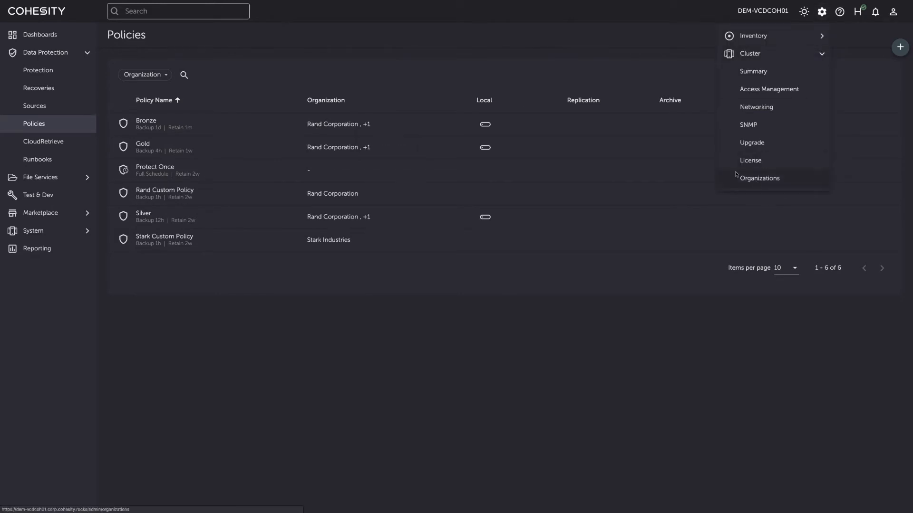
left_click(759, 179)
left_click(128, 152)
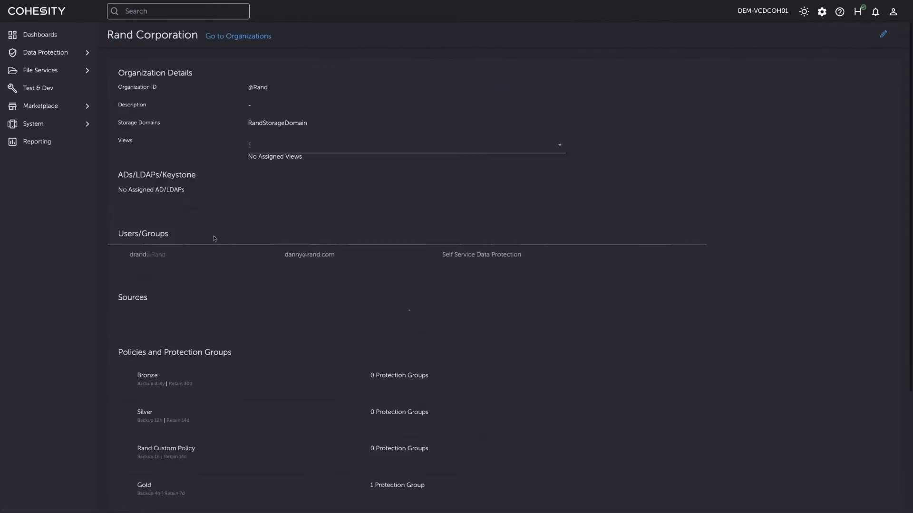
- Expand the Gold policy row to show the Health Data PG protection group, then expand Data Protection
scroll(248, 281, "down", 1)
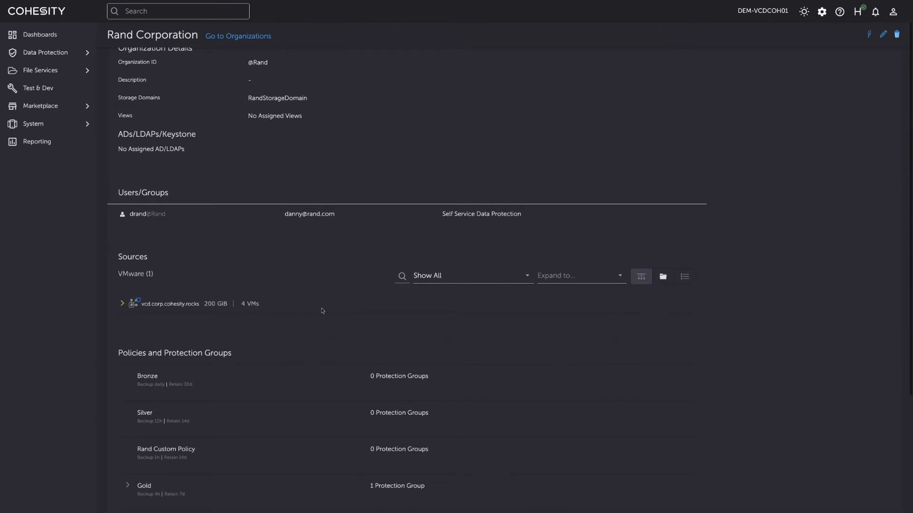
scroll(322, 311, "down", 3)
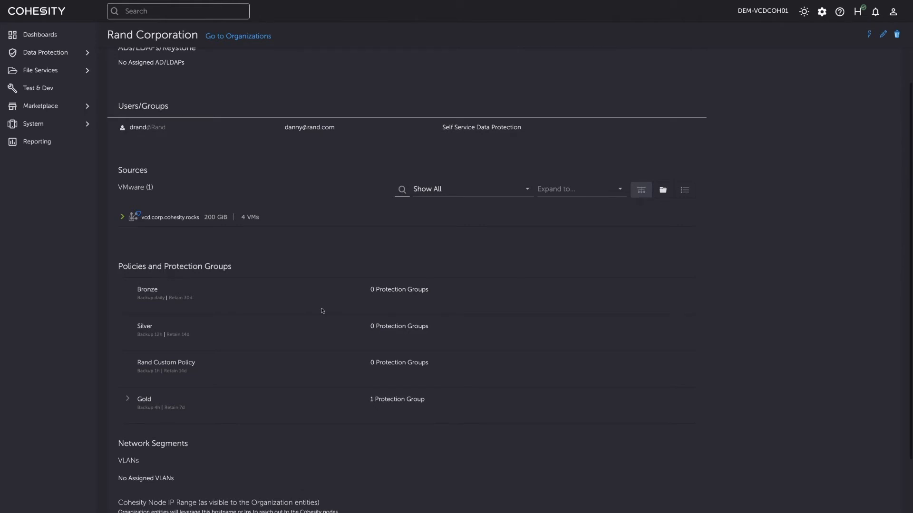
scroll(323, 311, "down", 2)
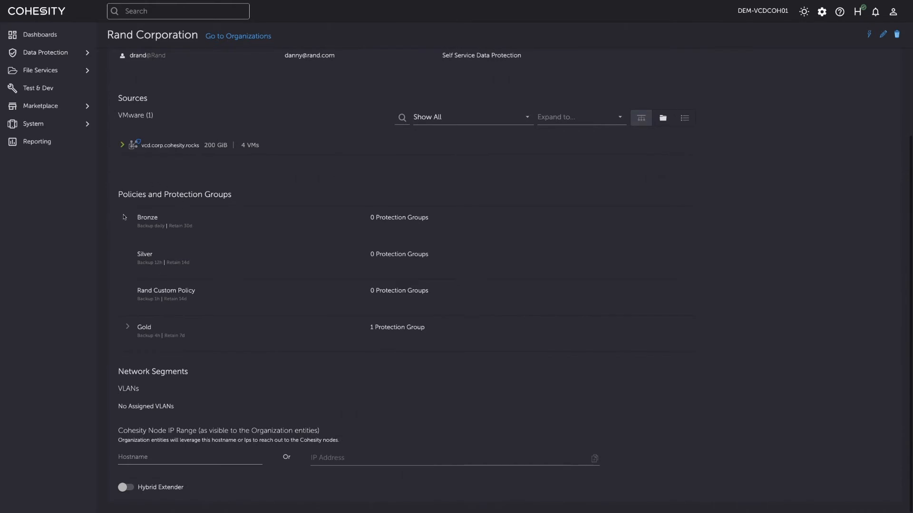
left_click(127, 328)
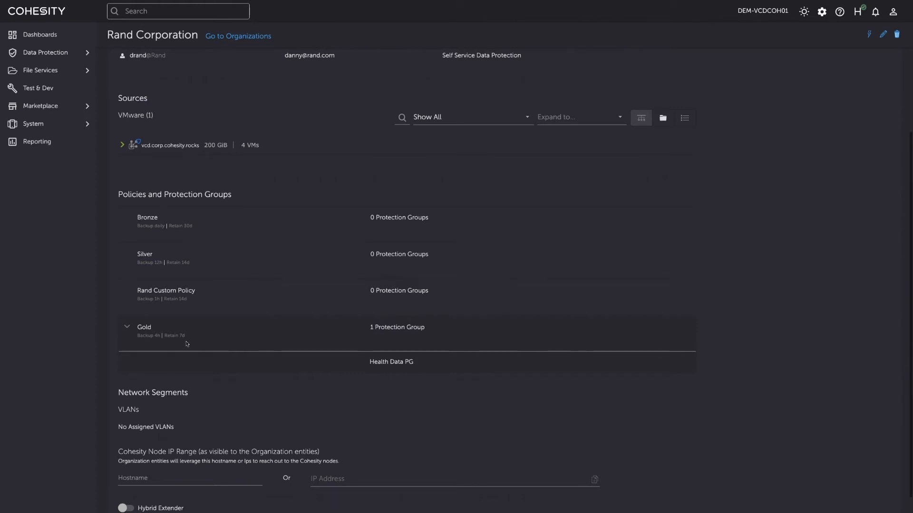
scroll(187, 343, "down", 1)
scroll(187, 344, "up", 5)
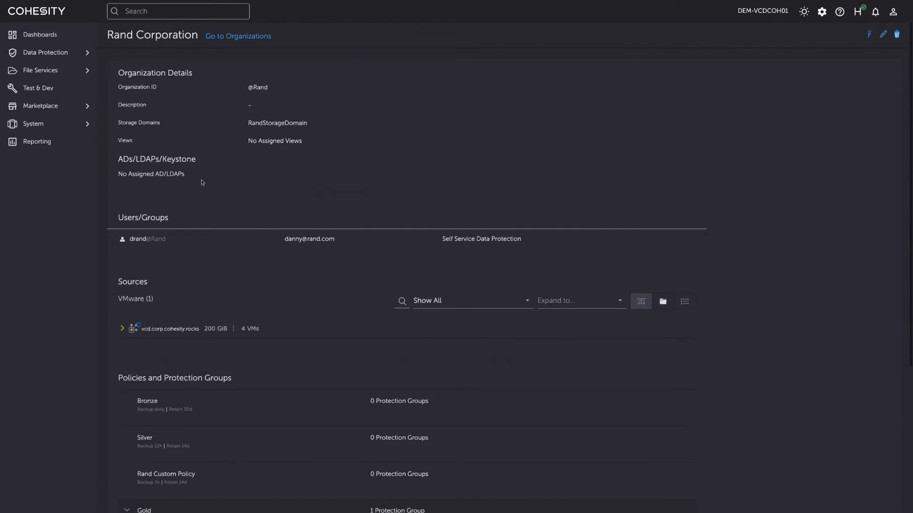
left_click(56, 60)
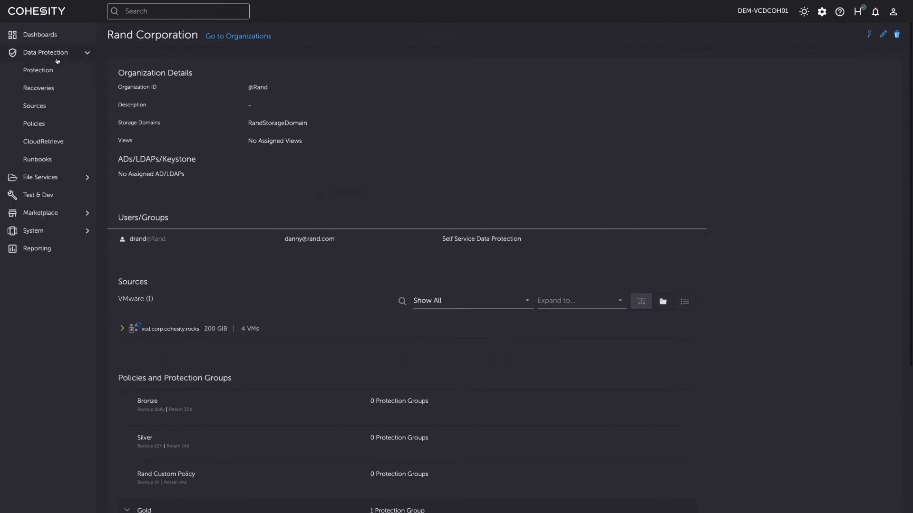
left_click(41, 107)
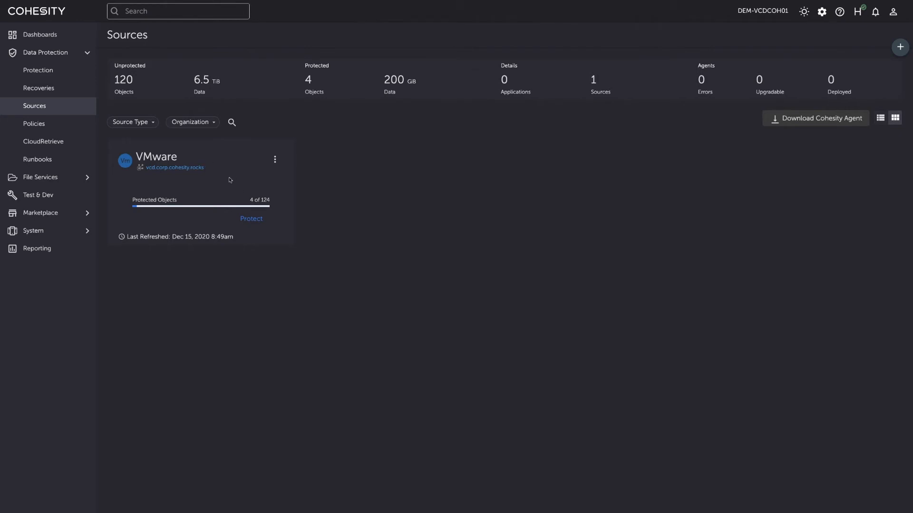
left_click(208, 122)
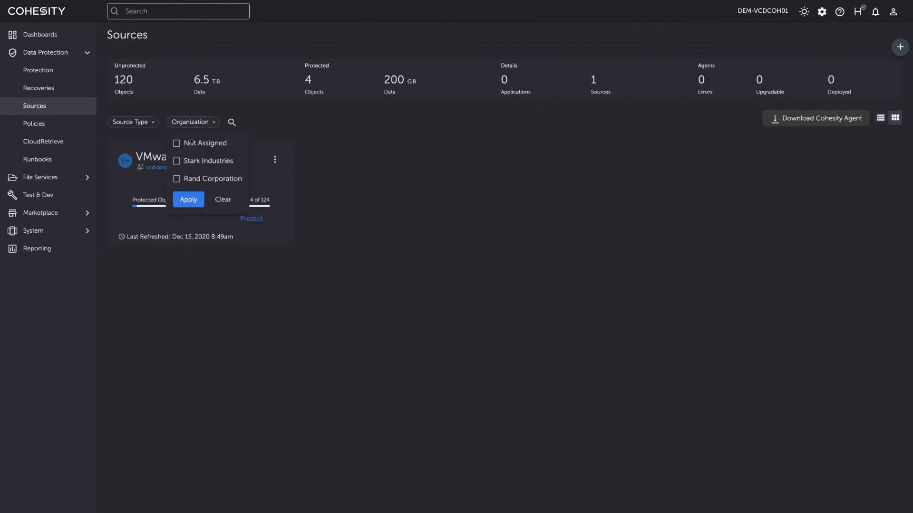
left_click(177, 178)
left_click(185, 205)
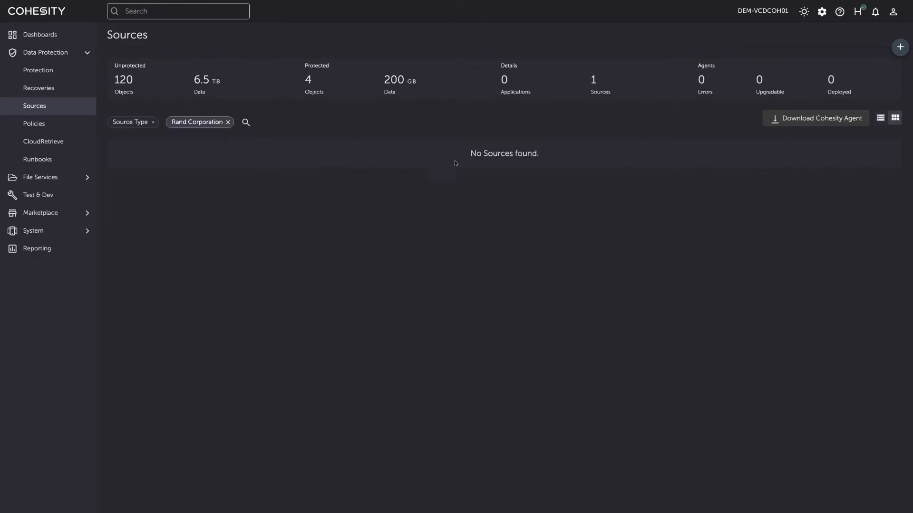
left_click(228, 123)
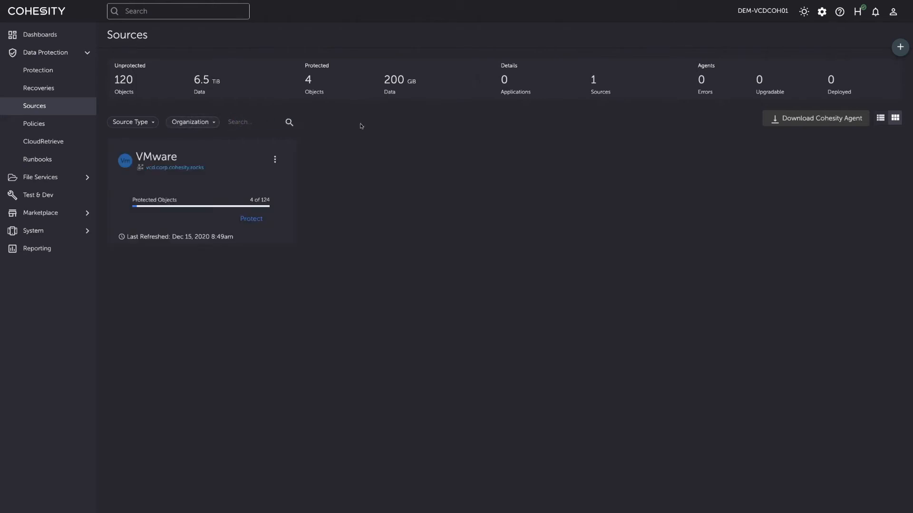
- Impersonate the Rand Corporation tenant, switching the view to its sources only
left_click(893, 14)
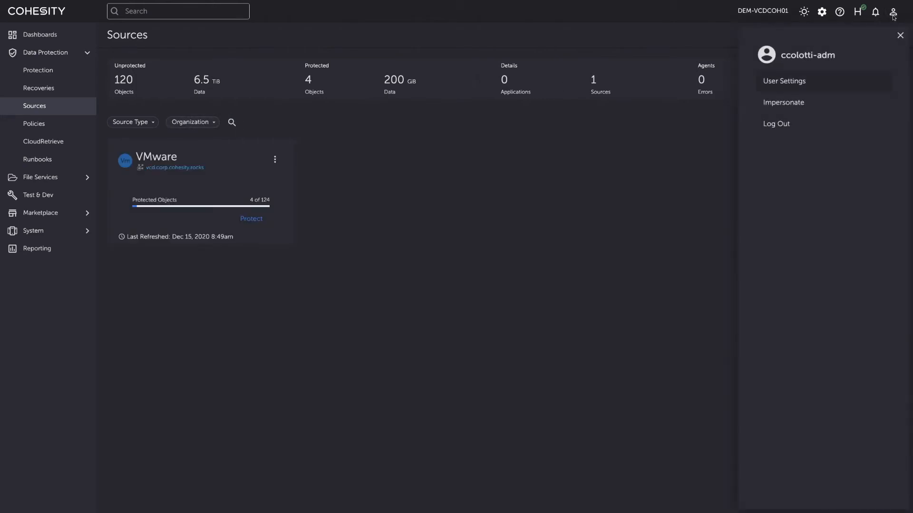
left_click(783, 106)
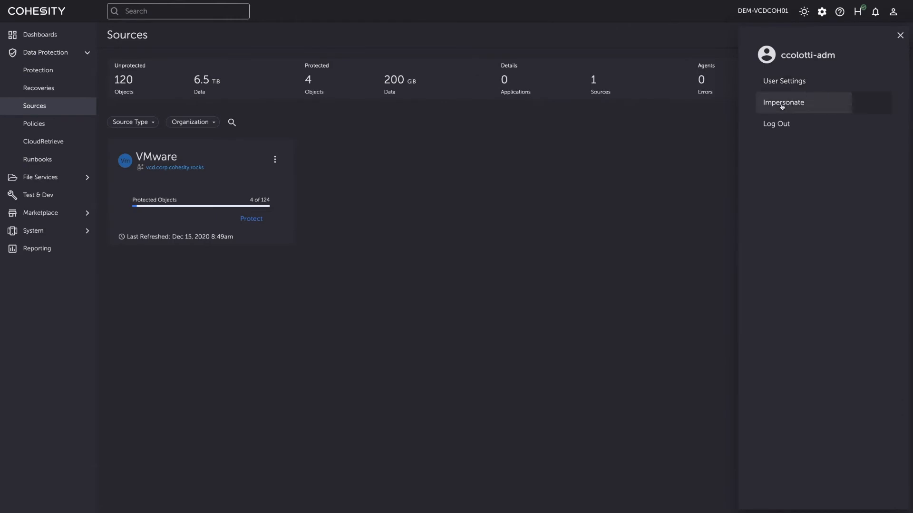
left_click(431, 64)
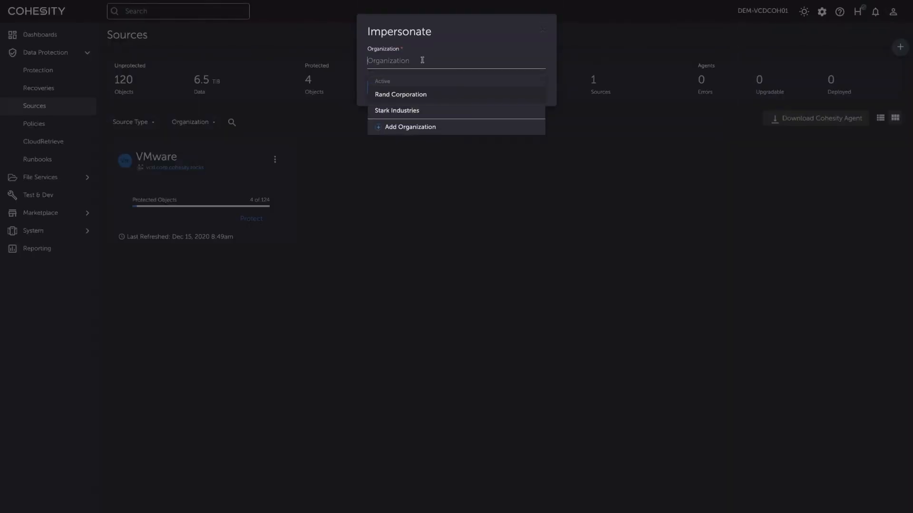
left_click(399, 92)
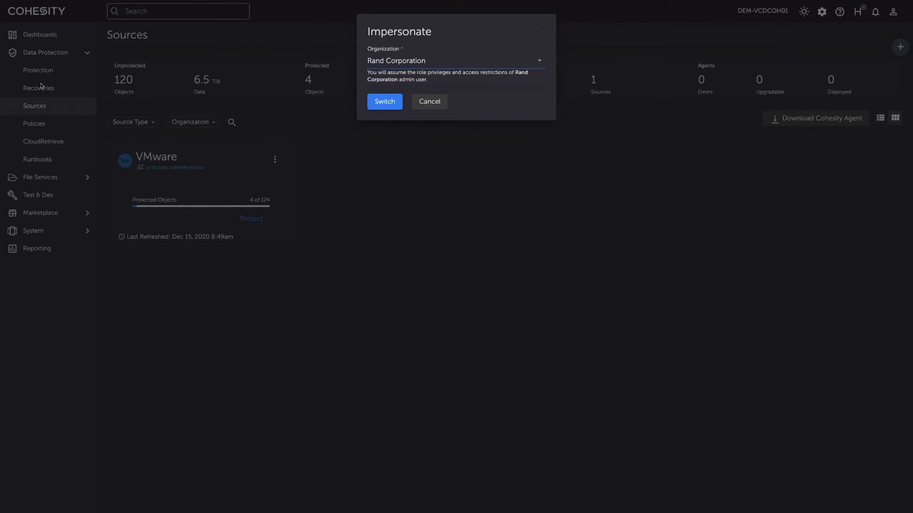
left_click(384, 102)
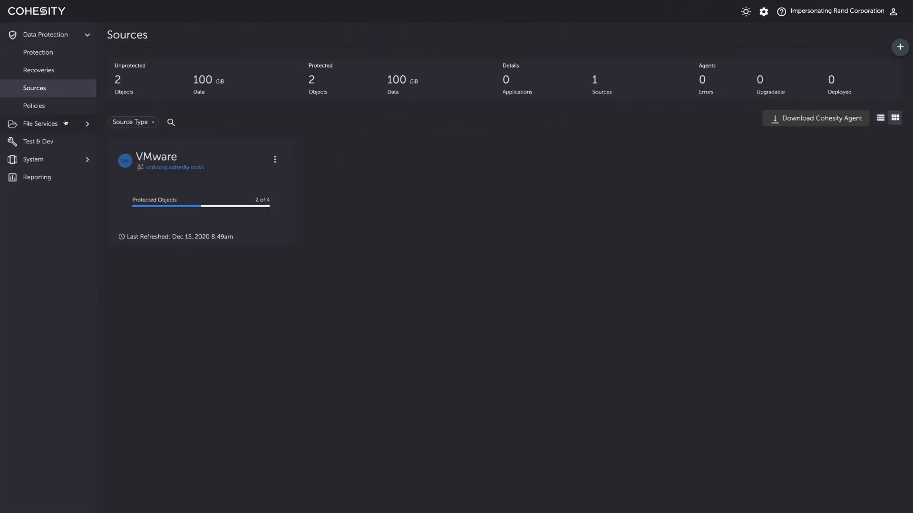
- Show the tenant's Protection page listing Health Data PG under Gold, briefly checking the Cluster settings menu
left_click(45, 67)
left_click(43, 55)
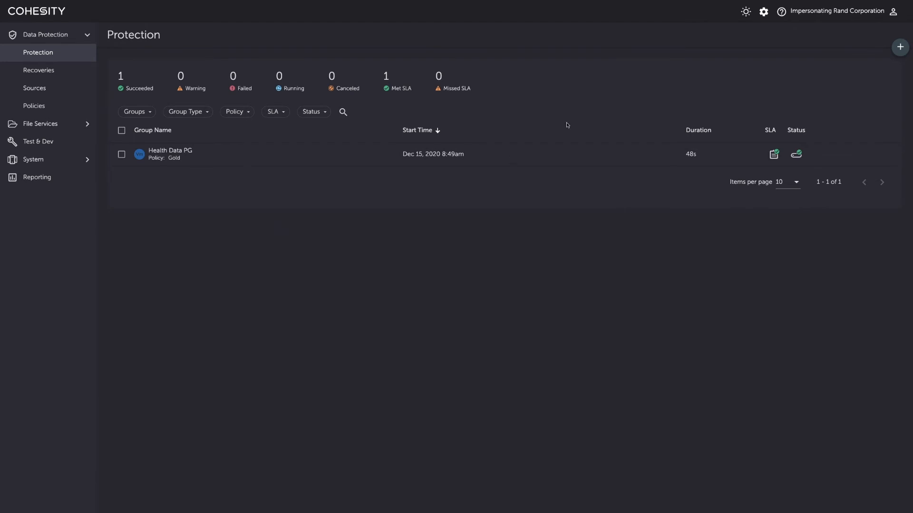
left_click(764, 11)
left_click(773, 56)
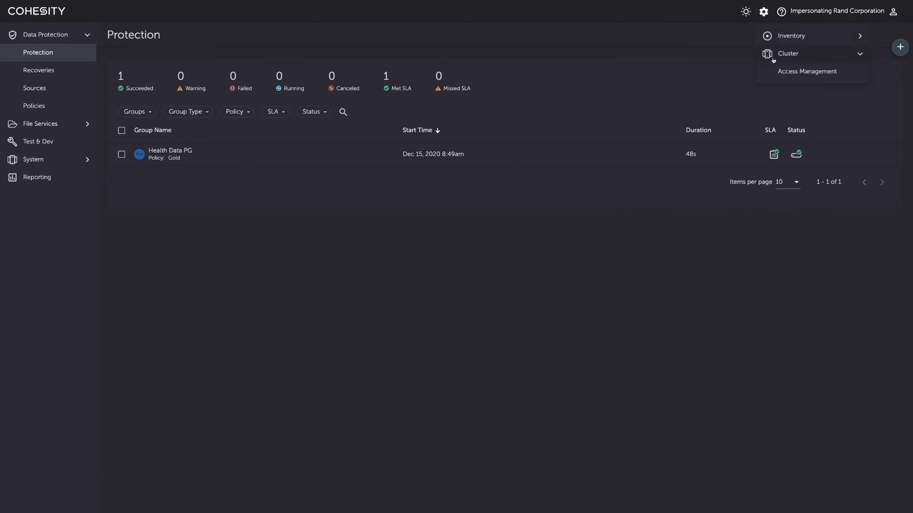
left_click(567, 64)
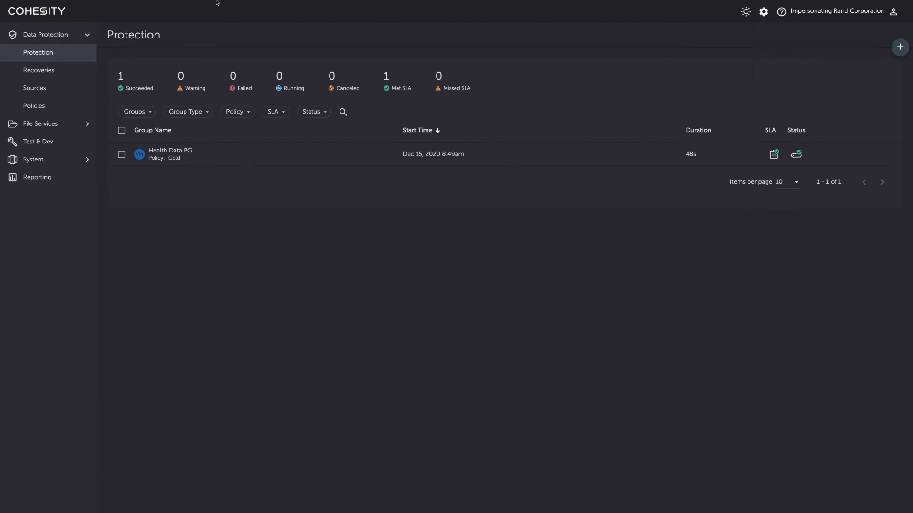
mouse_move(215, 2)
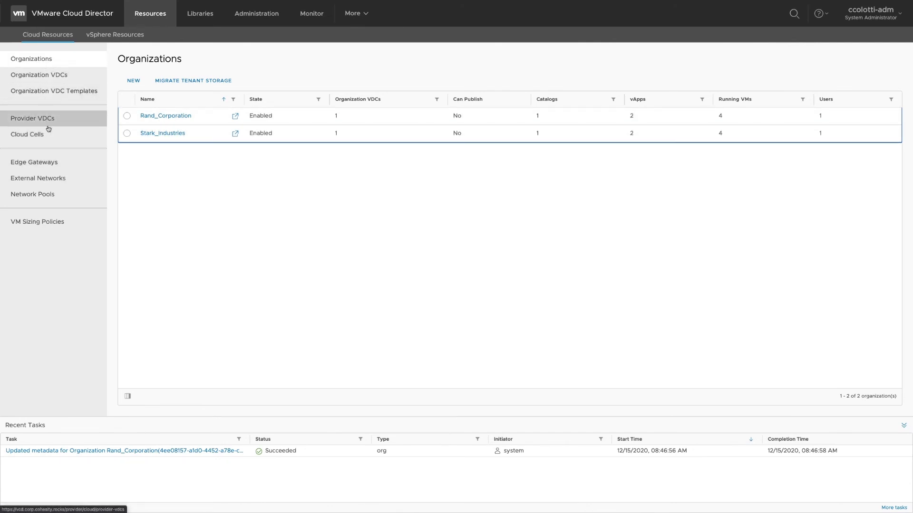
- Expand the More menu from the Organizations page listing Rand_Corporation and Stark_Industries
left_click(360, 14)
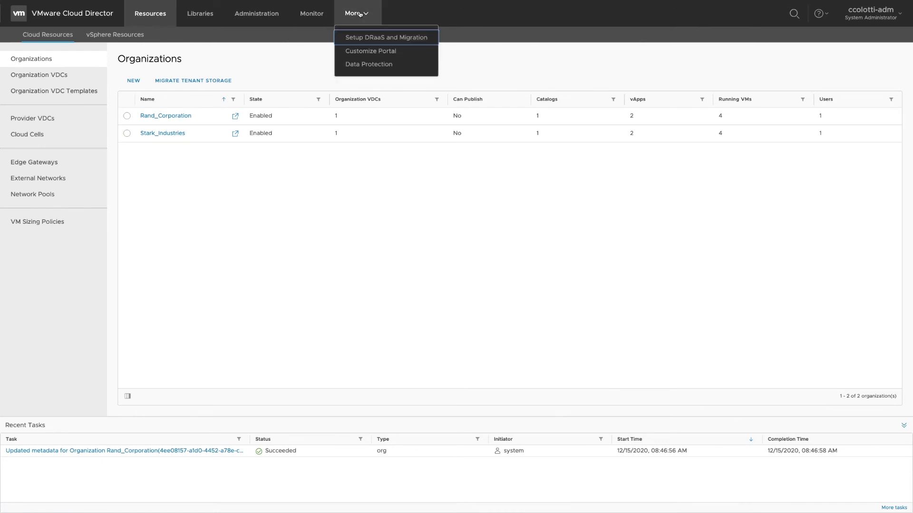
- Open the Data Protection plugin, check Settings, and return to Configuration listing DEM-VCDCOH01
left_click(375, 70)
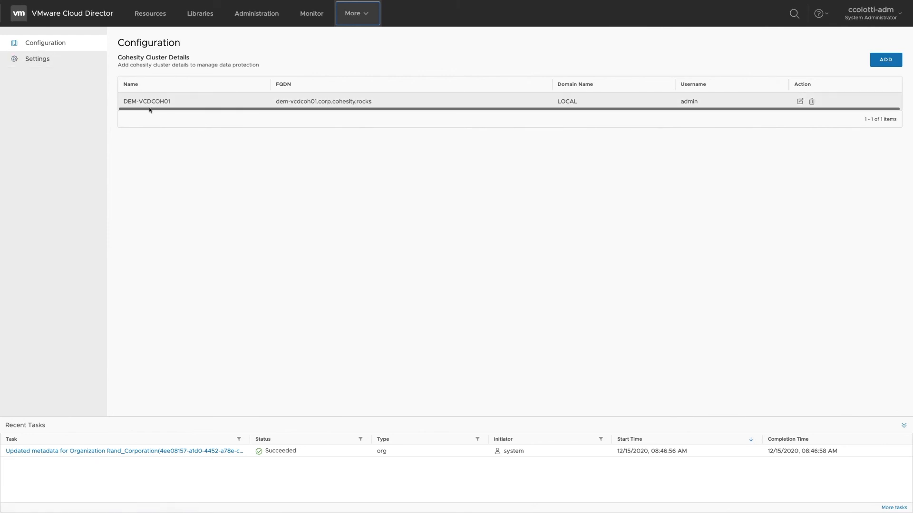
left_click(38, 59)
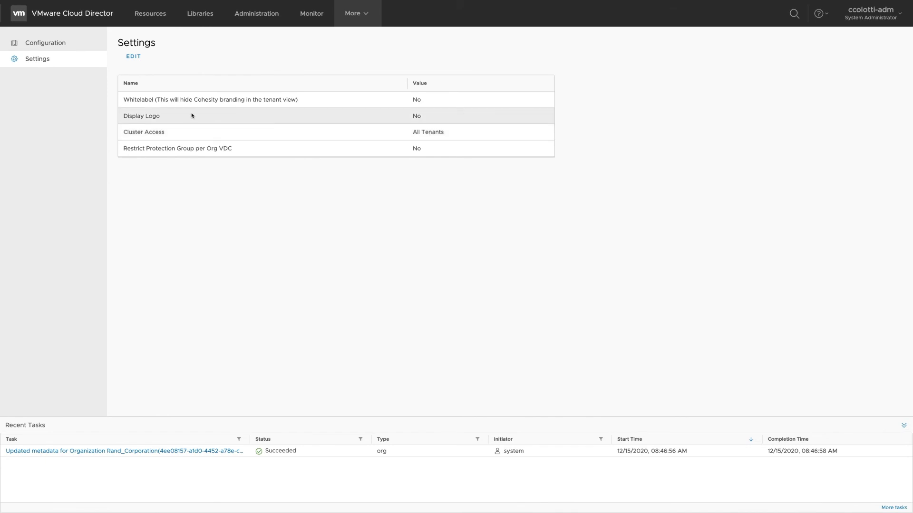
left_click(61, 42)
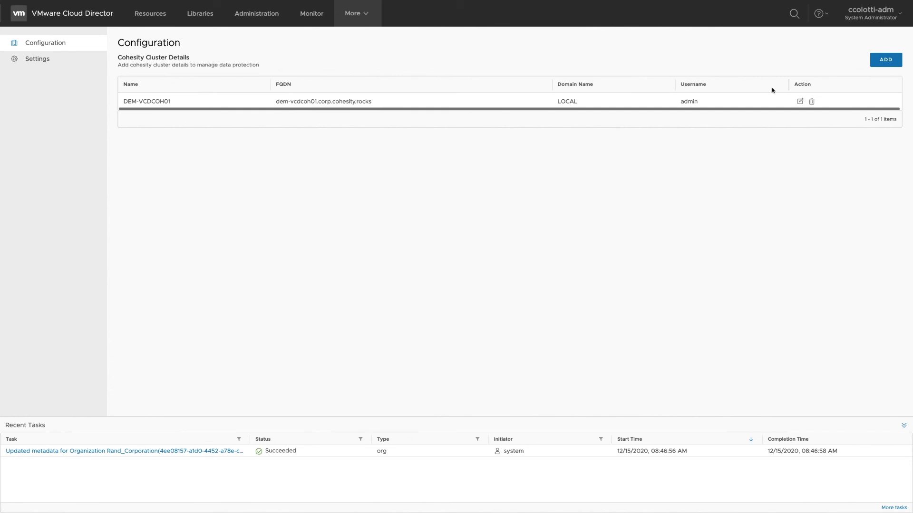
left_click(801, 102)
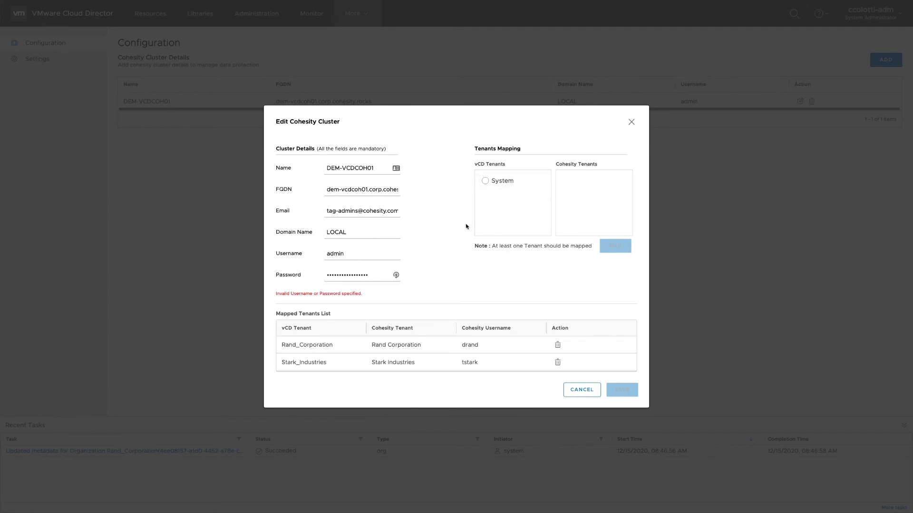
left_click(581, 394)
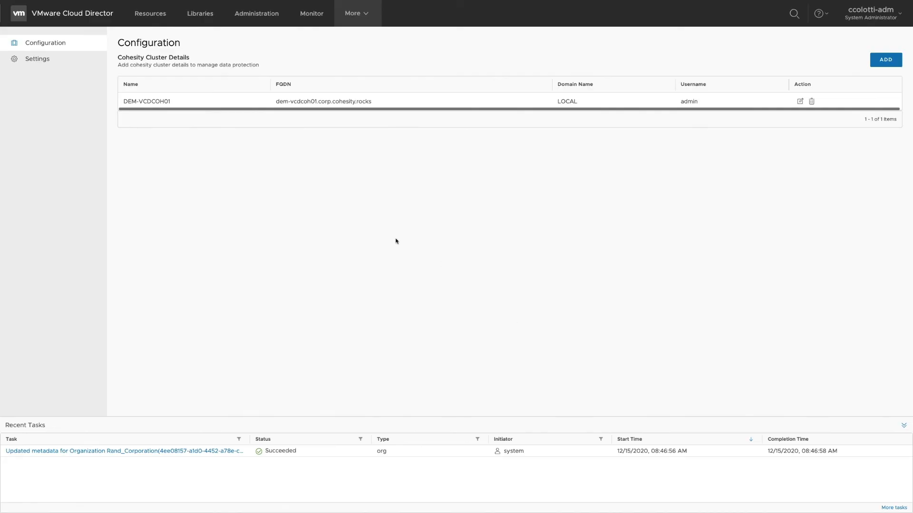